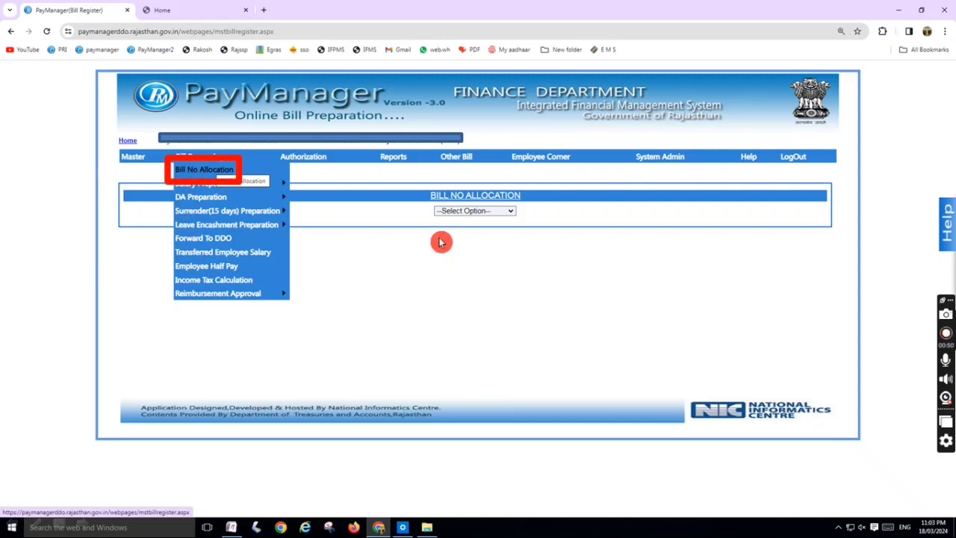
Choose Bill Allocation for the bill number and set the FVC bill's subtype to Third Party
click(470, 210)
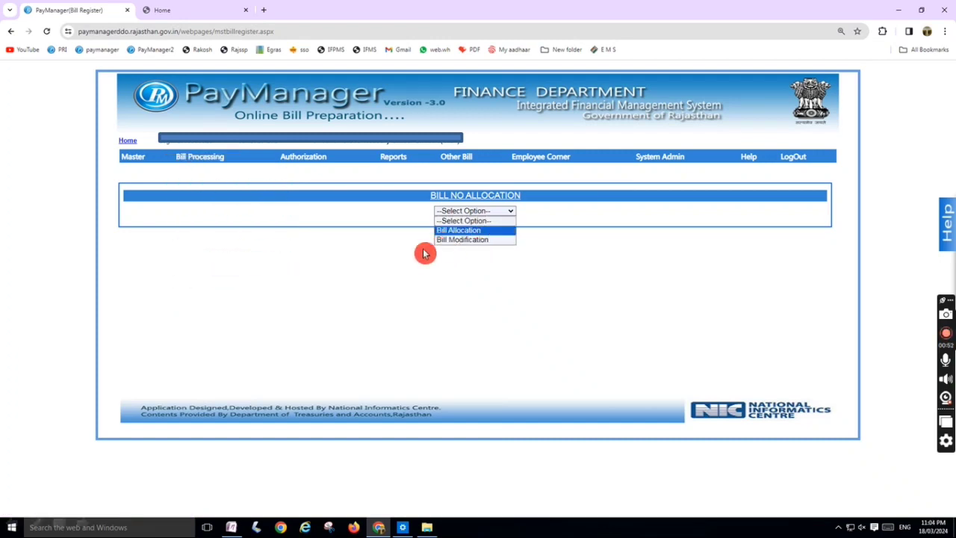
click(459, 230)
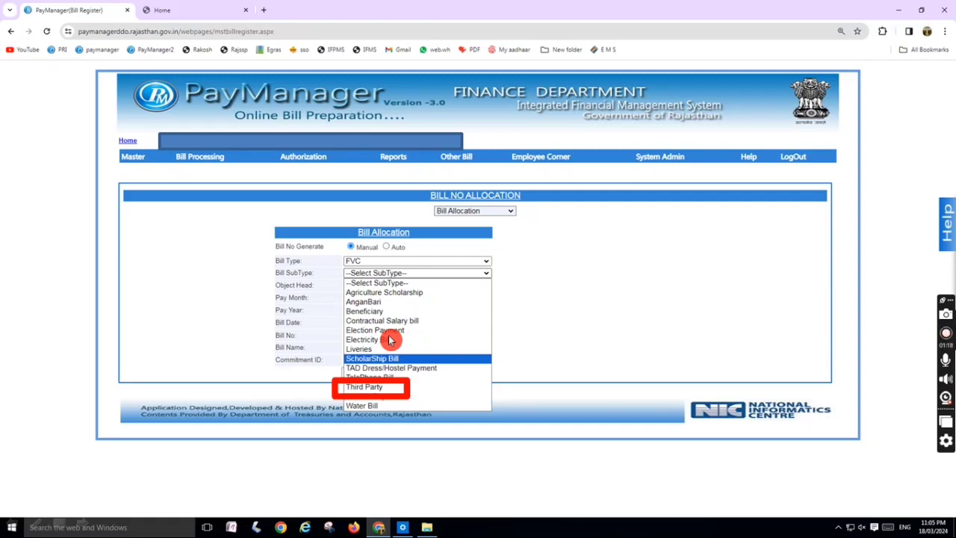
click(395, 388)
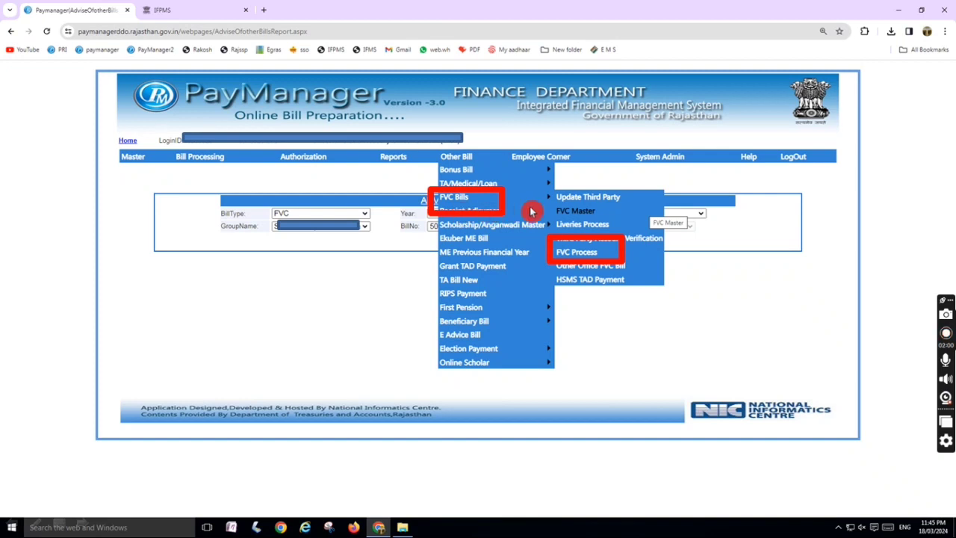
Open FVC Process and submit the March 2024 third-party reimbursement of 1700 with the reason "Office Expenses Bill"
click(597, 254)
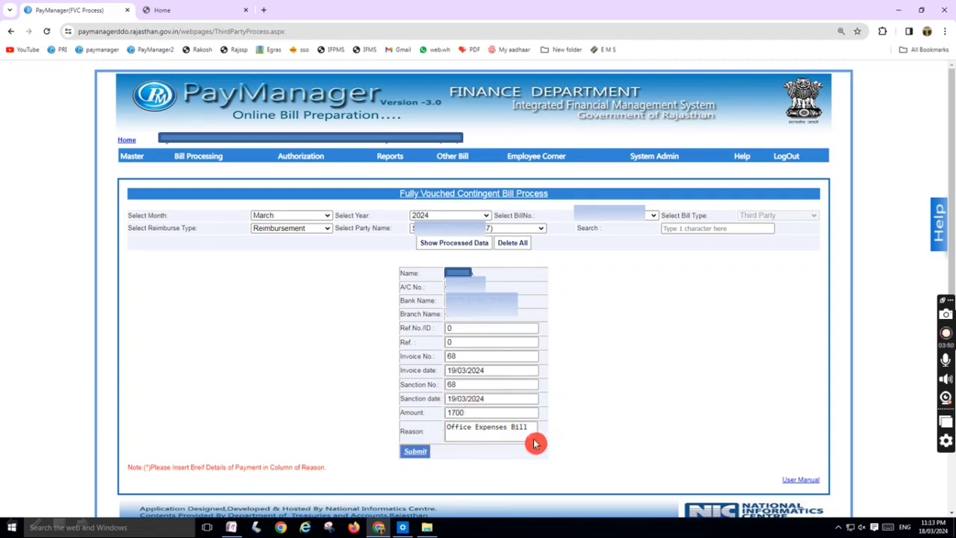
click(424, 460)
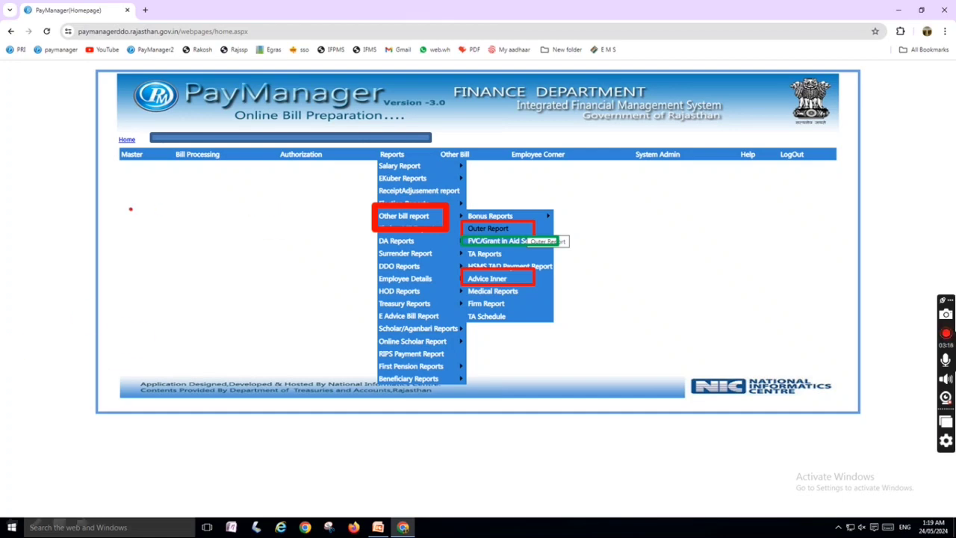
Handwrite a circled 1 with the word "Order" beside it in red ink over the reports page
drag(131, 209, 130, 241)
mouse_move(134, 192)
mouse_down()
mouse_move(211, 228)
mouse_move(117, 165)
mouse_up()
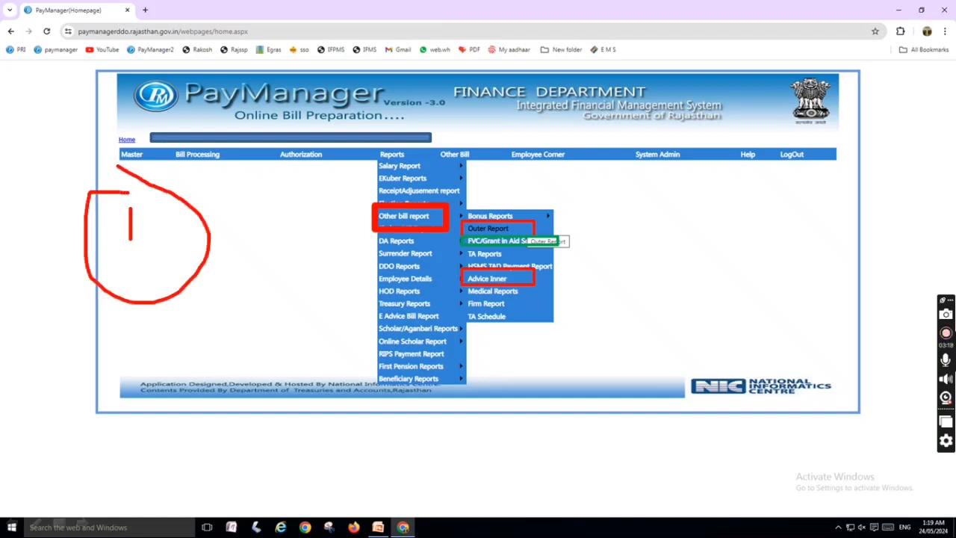
mouse_move(240, 208)
mouse_down()
mouse_move(235, 215)
mouse_move(254, 200)
mouse_move(238, 203)
mouse_up()
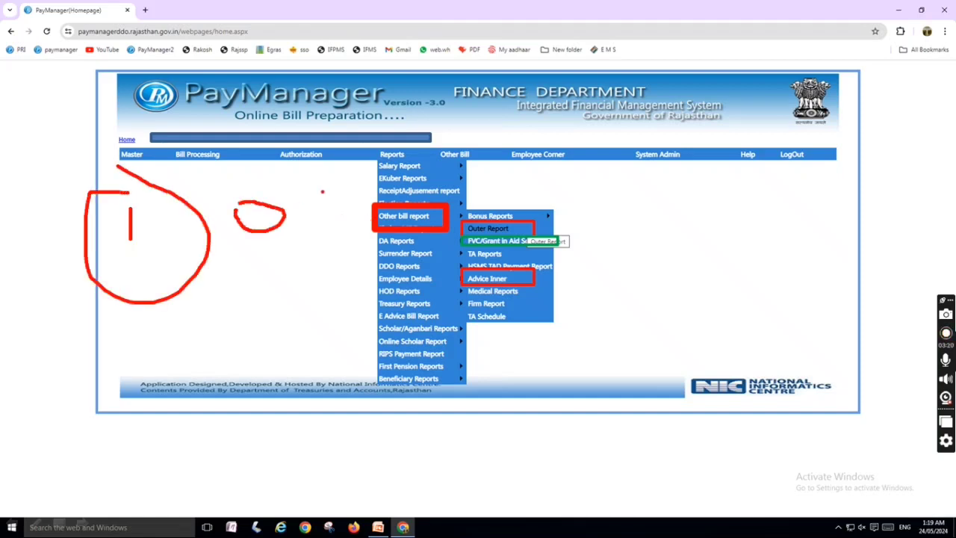
mouse_move(325, 180)
mouse_down()
mouse_move(324, 218)
mouse_move(345, 207)
mouse_move(348, 217)
mouse_move(377, 183)
mouse_up()
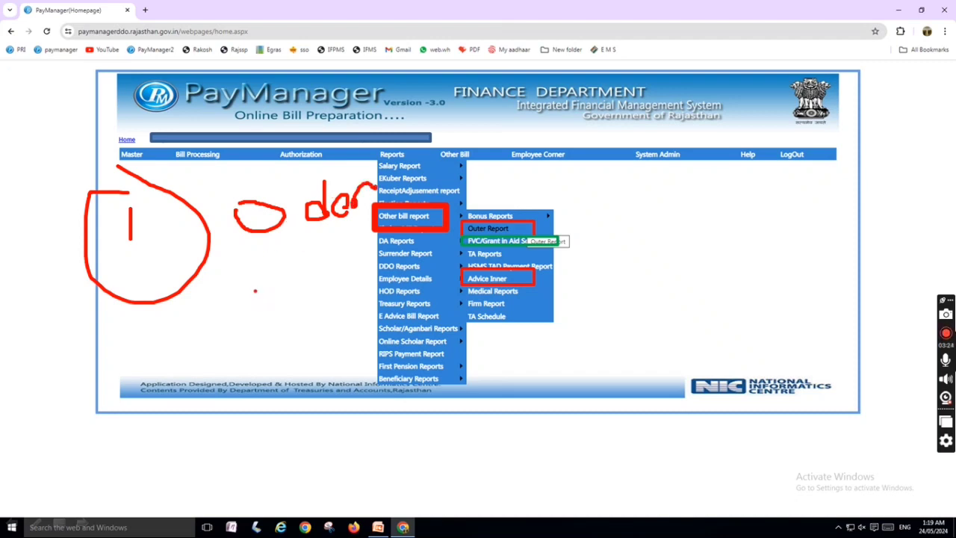
mouse_move(286, 191)
mouse_down()
mouse_move(294, 204)
mouse_move(300, 197)
mouse_up()
Handwrite a circled 2 below the first item, with an underlined "VOU" and "ver DDO" beside it
mouse_move(124, 322)
mouse_down()
mouse_move(125, 350)
mouse_move(186, 339)
mouse_up()
mouse_move(143, 309)
mouse_down()
mouse_move(146, 380)
mouse_move(140, 314)
mouse_up()
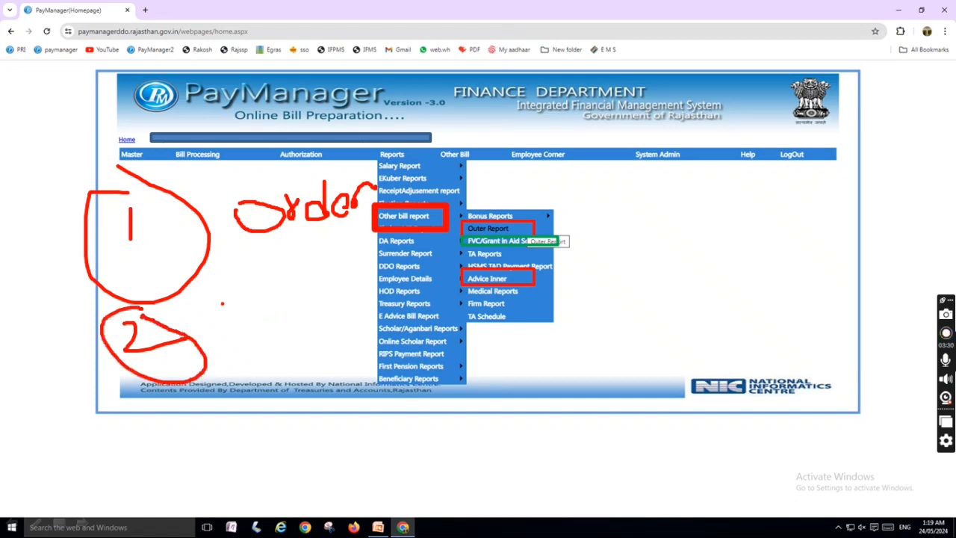
mouse_move(221, 302)
mouse_down()
mouse_move(238, 331)
mouse_move(269, 282)
mouse_up()
mouse_move(261, 318)
mouse_down()
mouse_move(295, 298)
mouse_move(272, 314)
mouse_up()
drag(310, 290, 326, 306)
drag(254, 342, 354, 315)
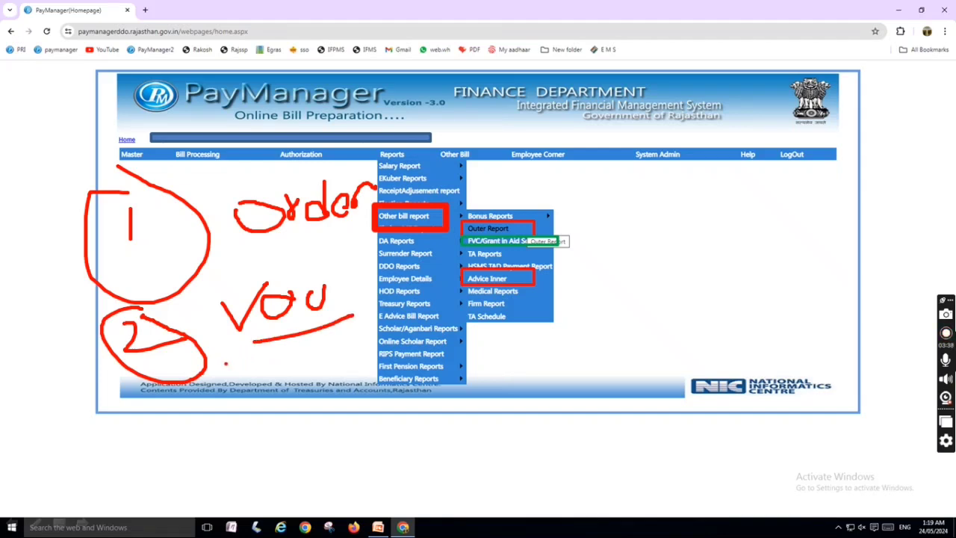
mouse_move(225, 363)
mouse_down()
mouse_move(247, 360)
mouse_move(275, 374)
mouse_move(307, 350)
mouse_up()
mouse_move(245, 398)
mouse_down()
mouse_move(252, 407)
mouse_move(236, 396)
mouse_move(274, 411)
mouse_move(301, 404)
mouse_up()
mouse_move(333, 377)
mouse_down()
mouse_move(348, 384)
mouse_move(335, 377)
mouse_up()
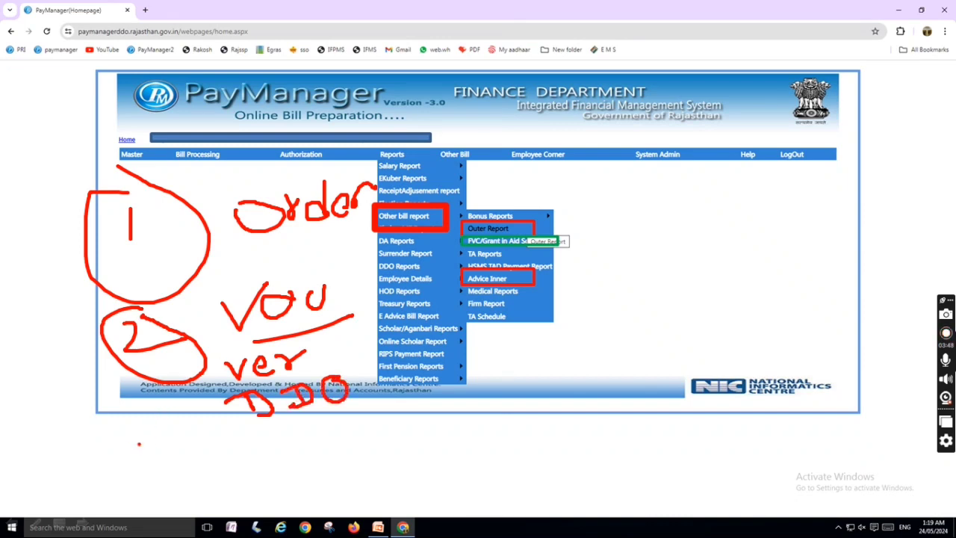
Handwrite a circled 3 with "FV" beside it, and underline both "Order" and "FV"
mouse_move(127, 432)
mouse_down()
mouse_move(142, 441)
mouse_move(136, 454)
mouse_up()
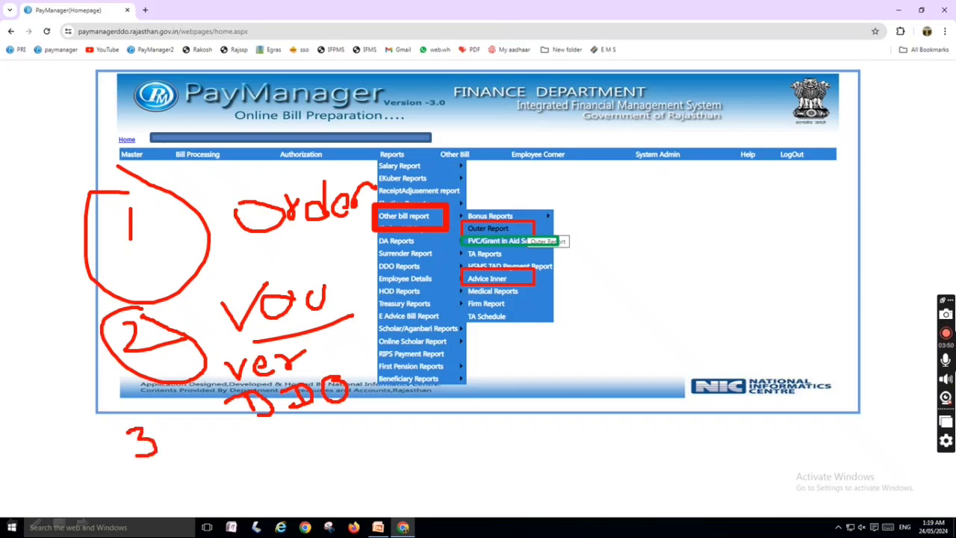
mouse_move(137, 409)
mouse_down()
mouse_move(105, 439)
mouse_move(197, 448)
mouse_move(127, 407)
mouse_up()
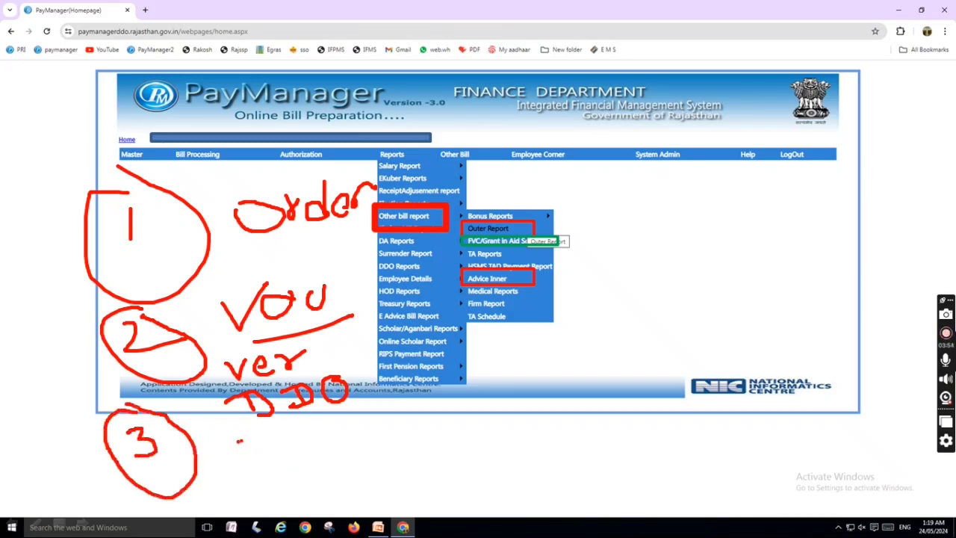
mouse_move(224, 470)
mouse_down()
mouse_move(241, 440)
mouse_move(240, 456)
mouse_move(275, 464)
mouse_move(303, 434)
mouse_up()
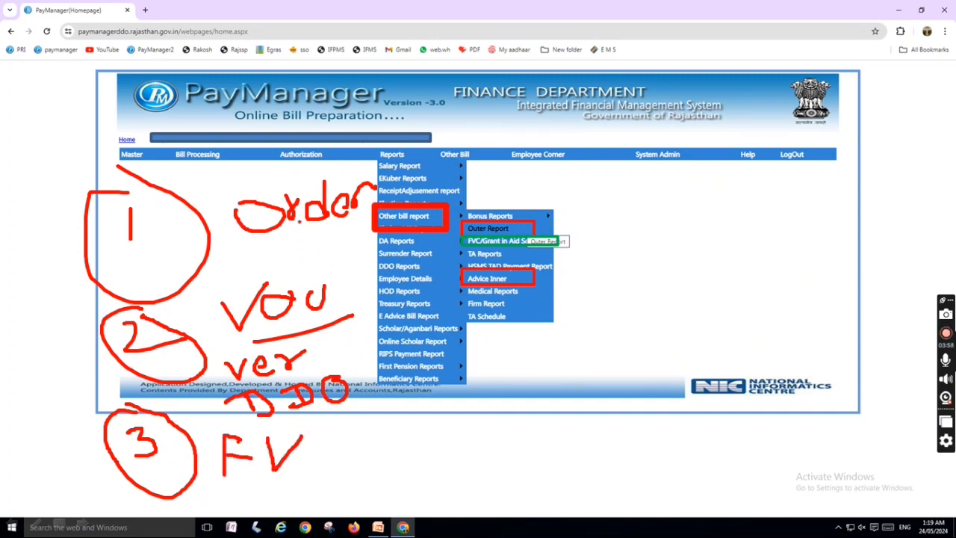
drag(236, 241, 316, 240)
drag(231, 493, 296, 494)
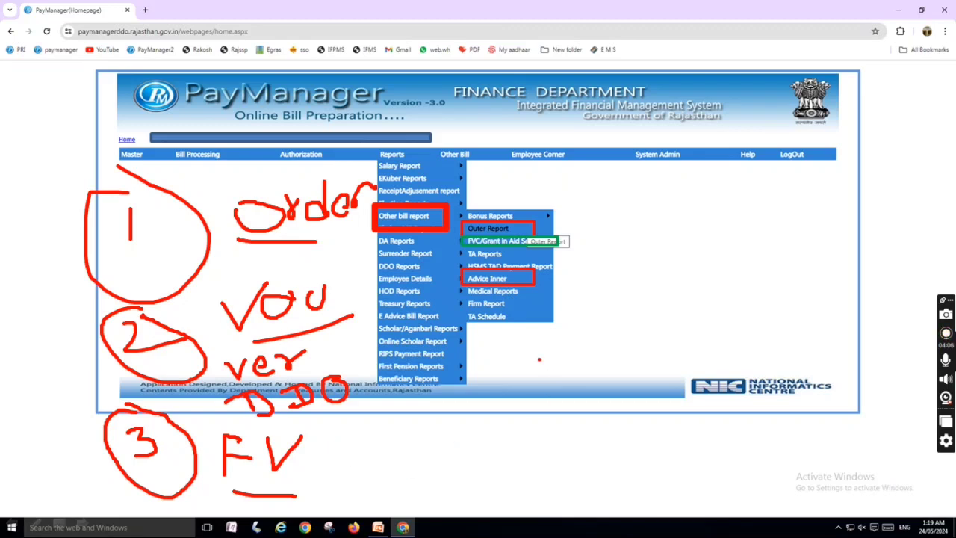
Draw a check mark below the report submenu and handwrite a circled "FVC" with a check mark beside it
drag(539, 360, 564, 348)
mouse_move(659, 193)
mouse_down()
mouse_move(640, 225)
mouse_move(649, 210)
mouse_move(696, 194)
mouse_move(702, 218)
mouse_up()
mouse_move(657, 179)
mouse_down()
mouse_move(624, 191)
mouse_move(757, 234)
mouse_move(656, 173)
mouse_up()
drag(775, 187, 822, 178)
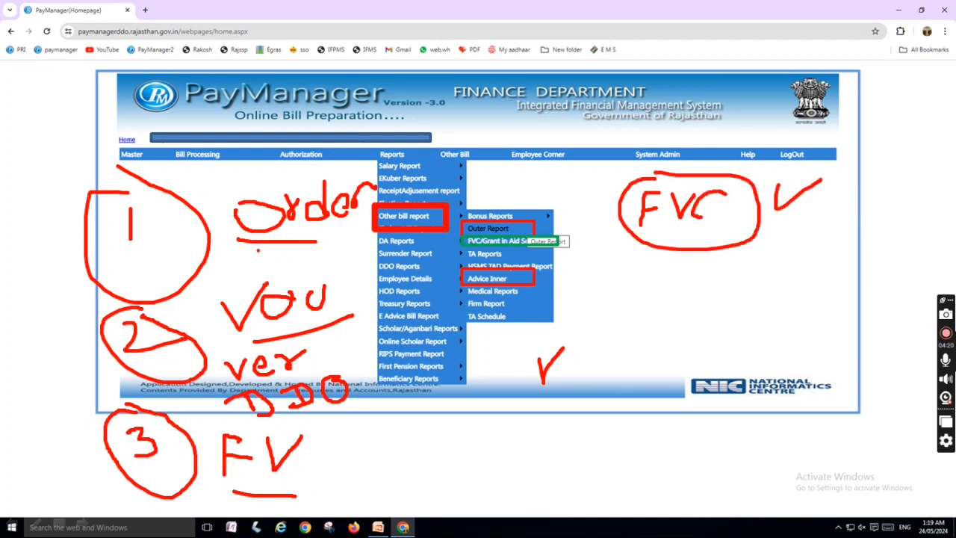
Handwrite a circled 4, join items 1 and 3 with a bracket, and draw a curved stroke beside the 4
mouse_move(457, 447)
mouse_down()
mouse_move(483, 464)
mouse_move(487, 496)
mouse_up()
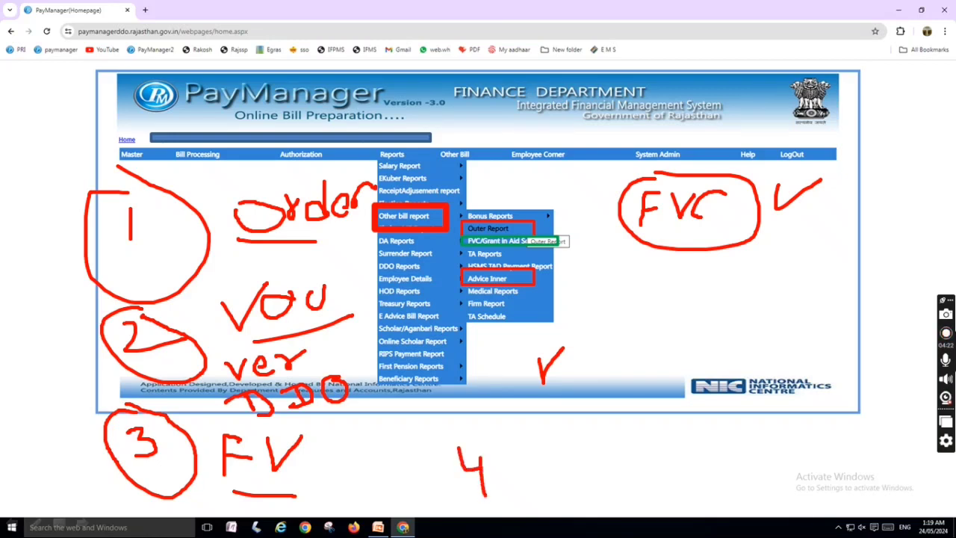
mouse_move(453, 416)
mouse_down()
mouse_move(490, 434)
mouse_move(448, 526)
mouse_move(489, 444)
mouse_move(464, 437)
mouse_up()
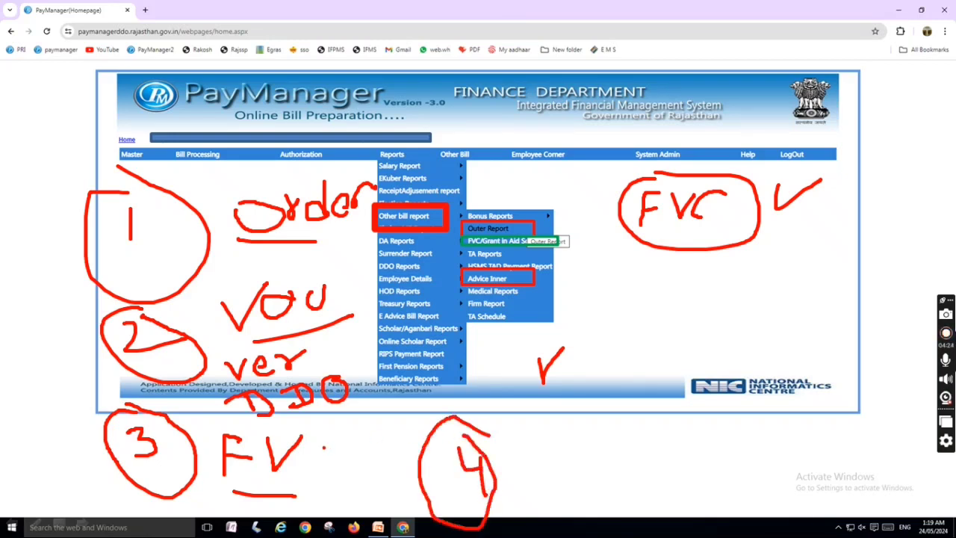
mouse_move(85, 233)
mouse_down()
mouse_move(12, 417)
mouse_move(76, 480)
mouse_up()
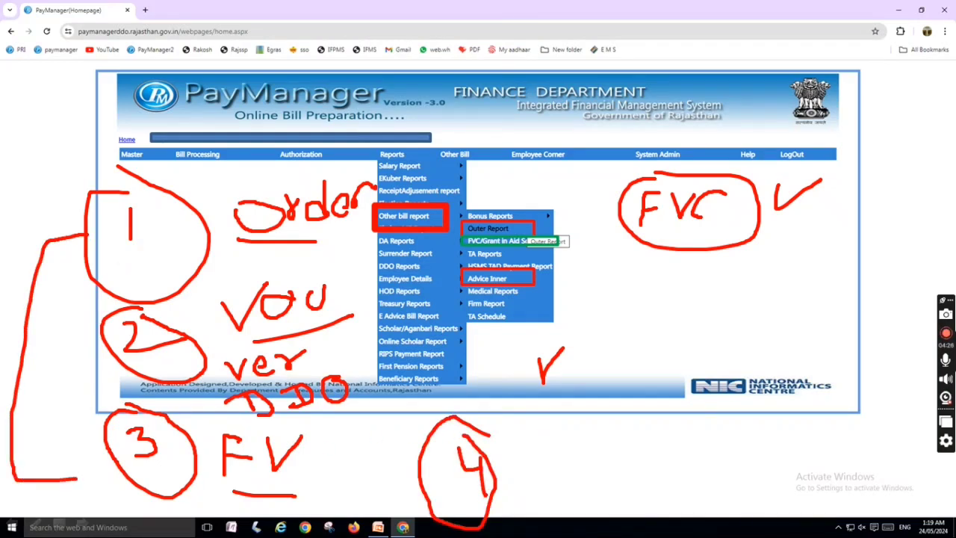
drag(524, 439, 534, 512)
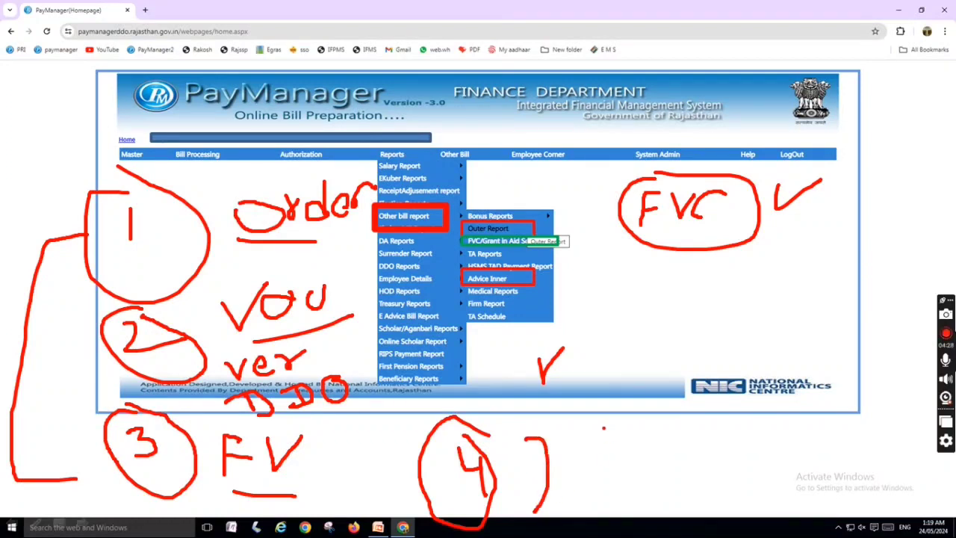